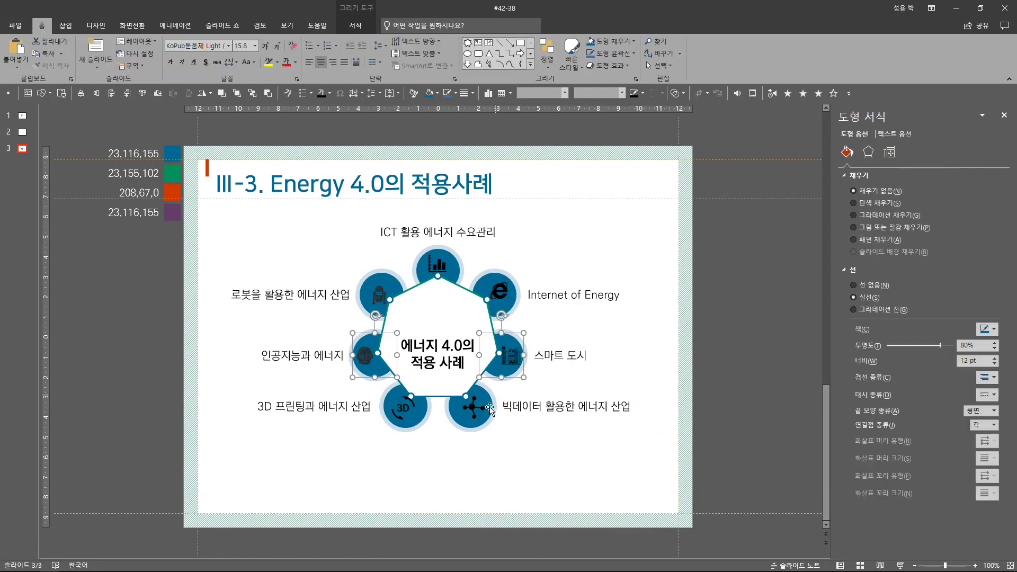
click(374, 356)
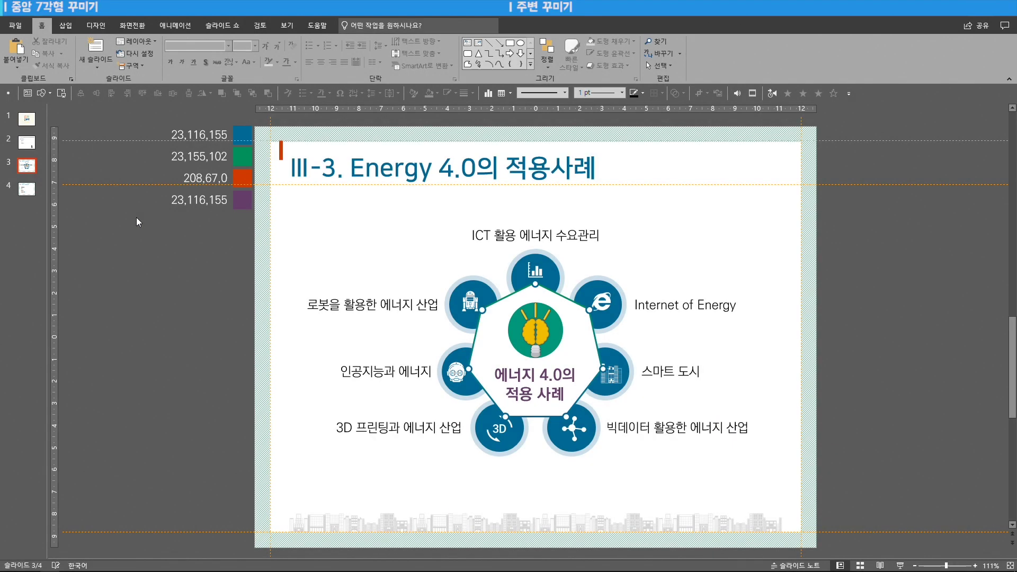
On slide 4, draw a 7-point star about 6.4 cm wide and high near the slide's centre
key(Down)
drag(504, 475, 242, 192)
drag(378, 216, 165, 216)
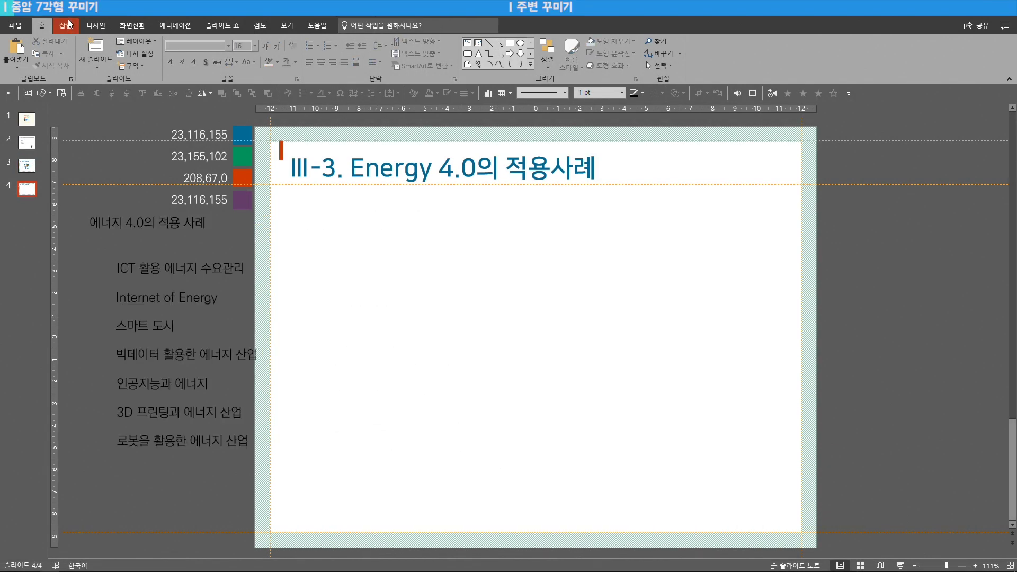
click(65, 25)
click(180, 53)
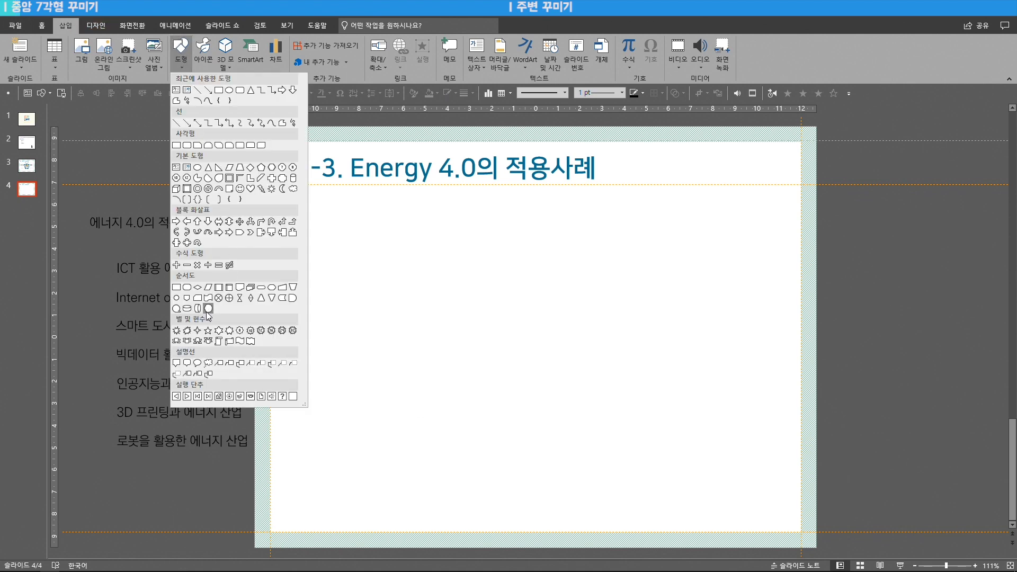
click(229, 333)
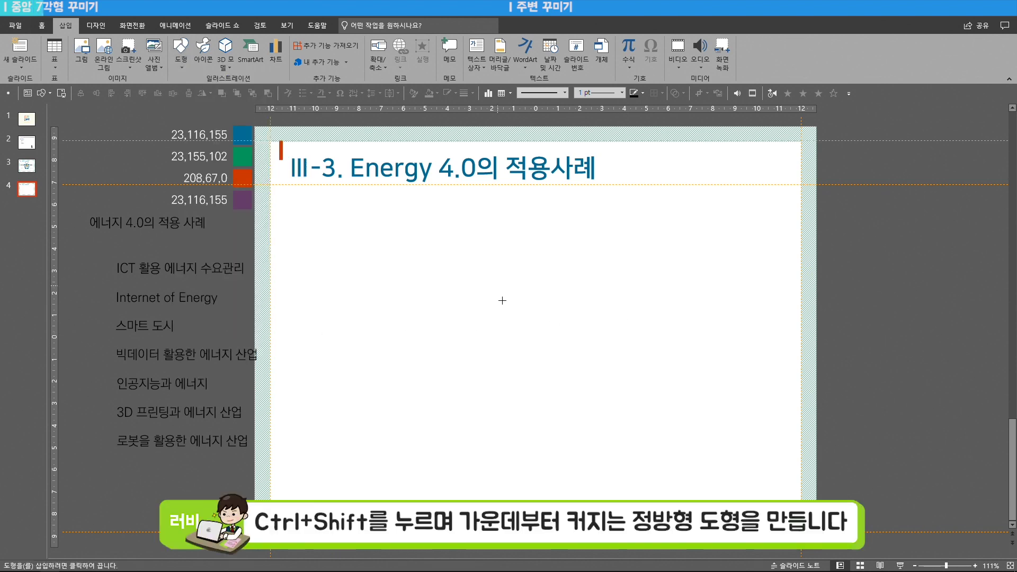
mouse_move(523, 350)
mouse_down()
mouse_move(431, 277)
mouse_move(443, 286)
mouse_move(451, 276)
mouse_up()
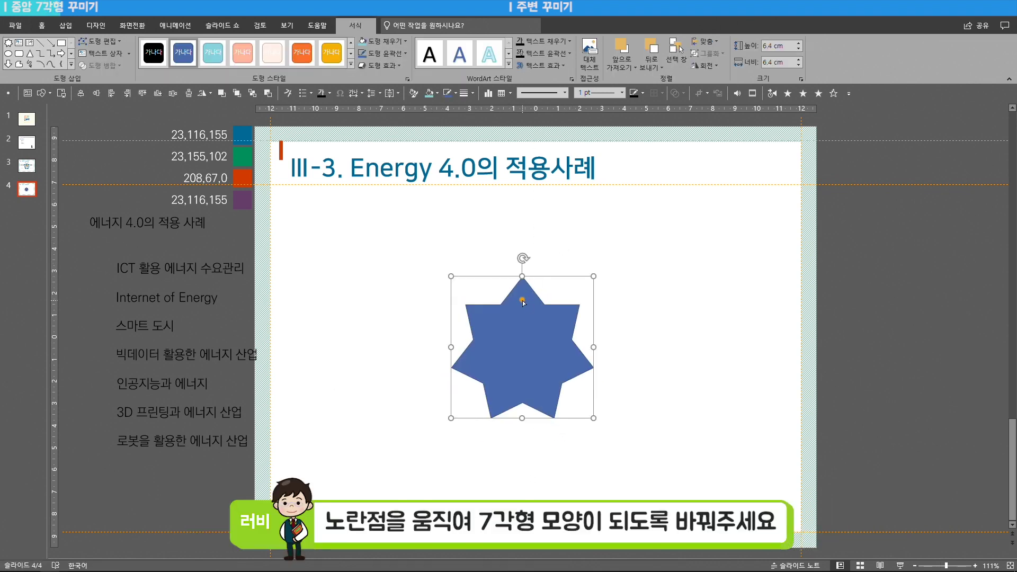
Adjust the star's points until its sides are straight and it forms a regular heptagon
drag(523, 301, 523, 287)
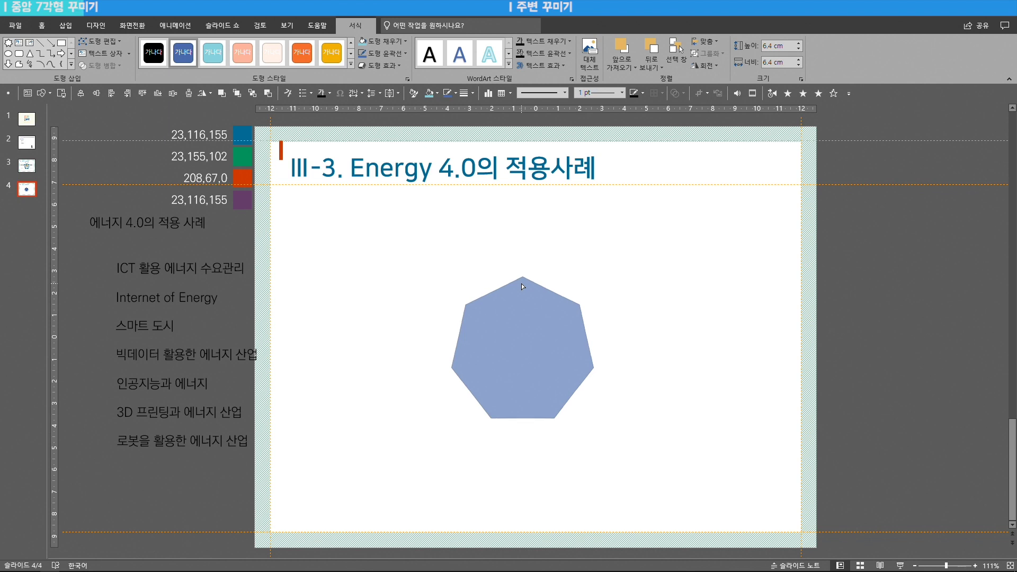
drag(522, 286, 521, 285)
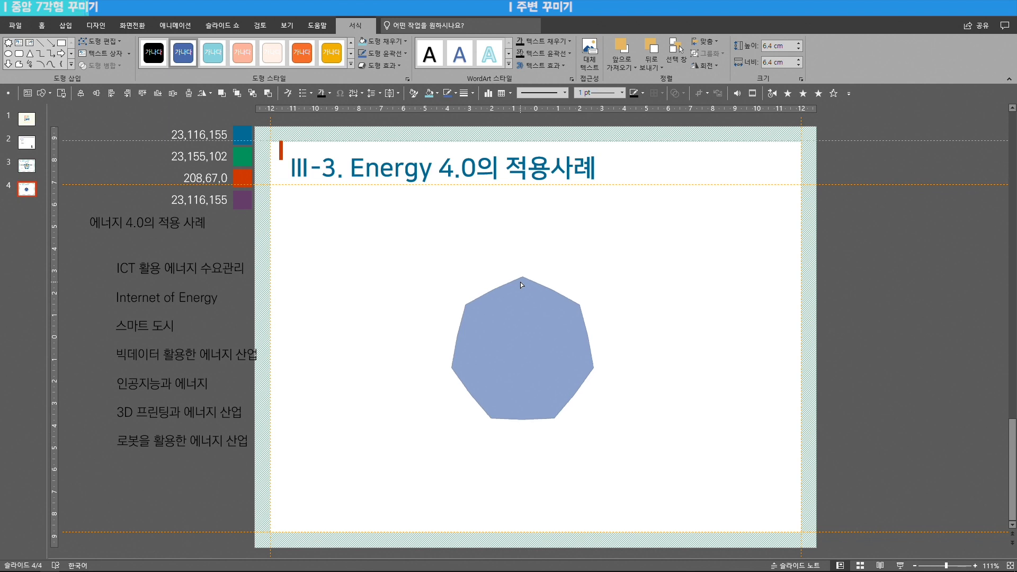
drag(520, 281, 520, 284)
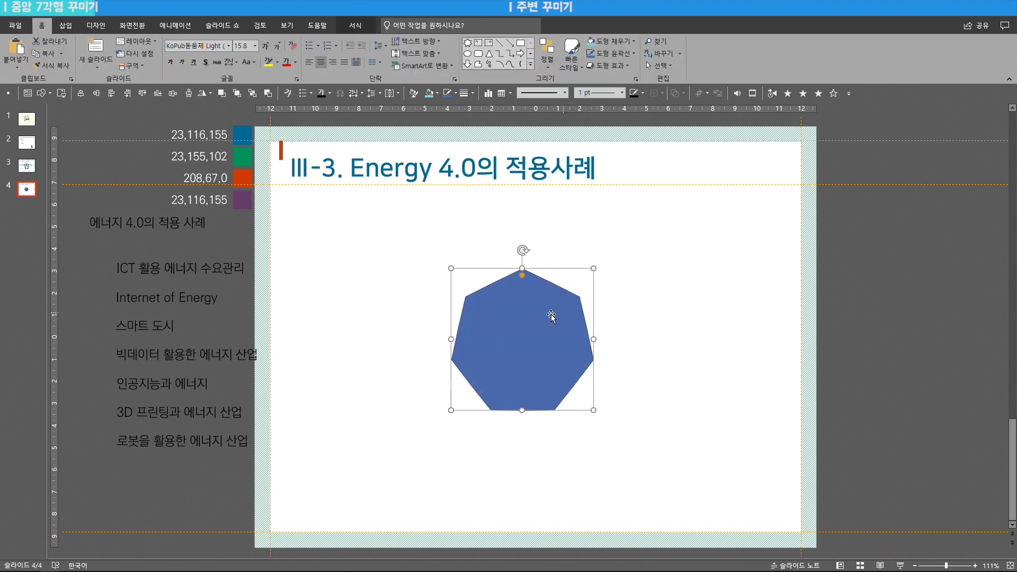
Fill the heptagon with solid white
right_click(535, 330)
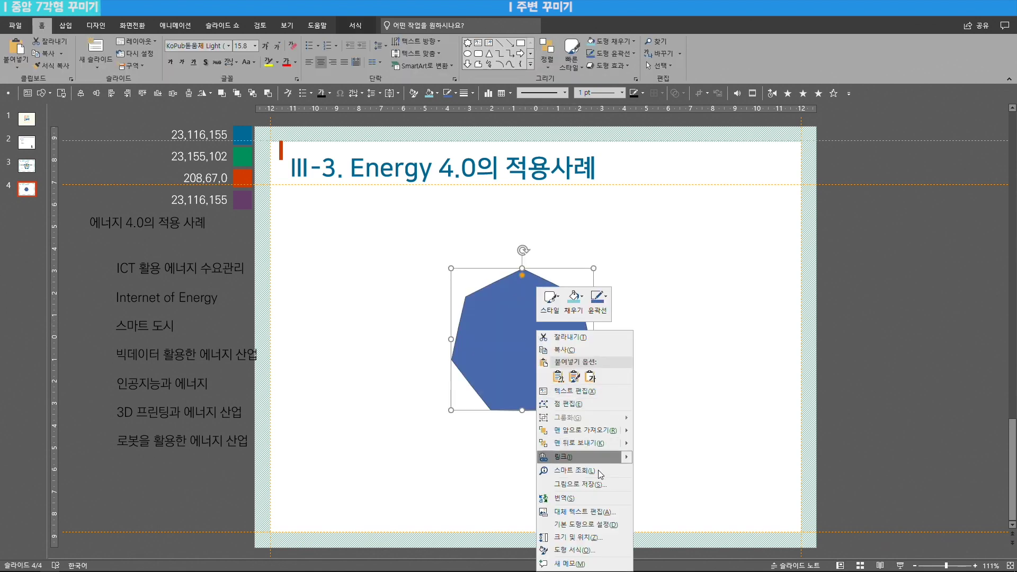
click(590, 549)
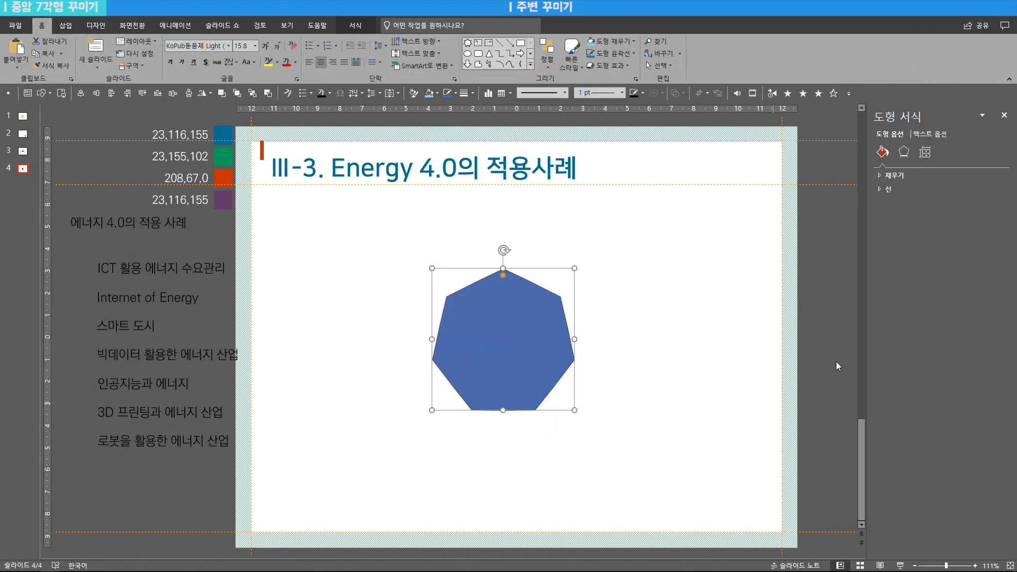
click(987, 271)
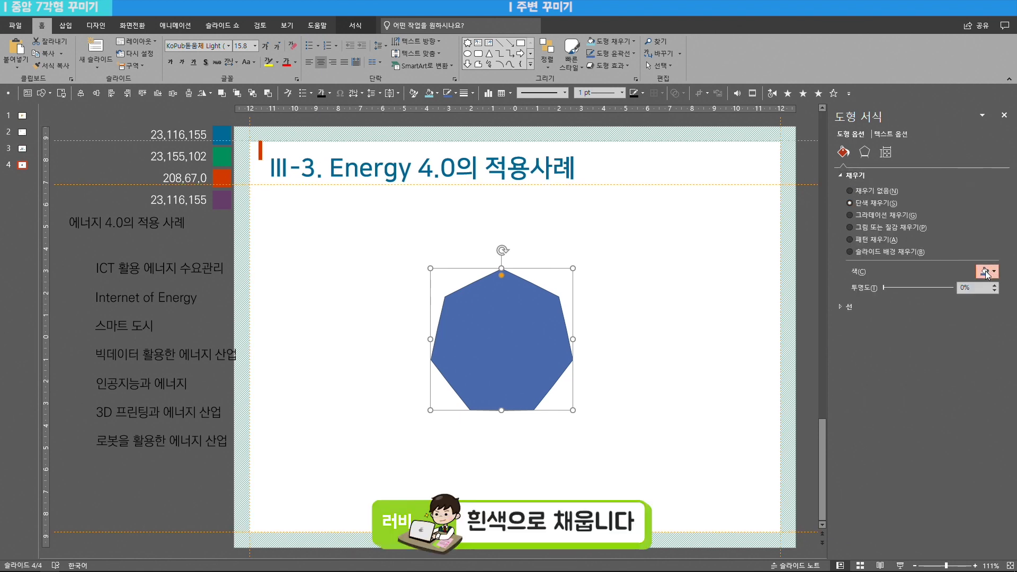
click(905, 296)
Change the heptagon's outline to a gradient line and remove its two middle gradient stops
click(840, 306)
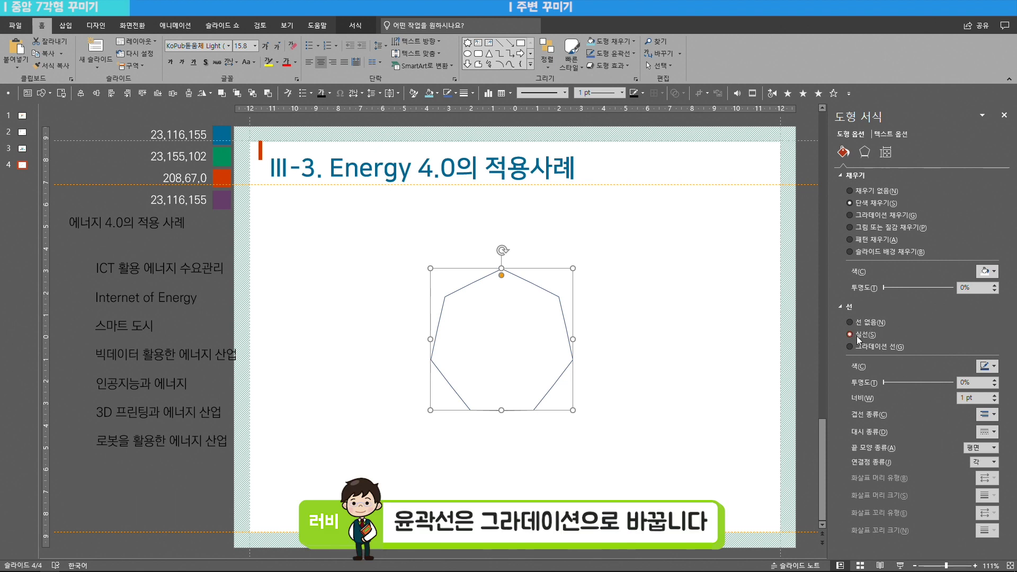
click(868, 346)
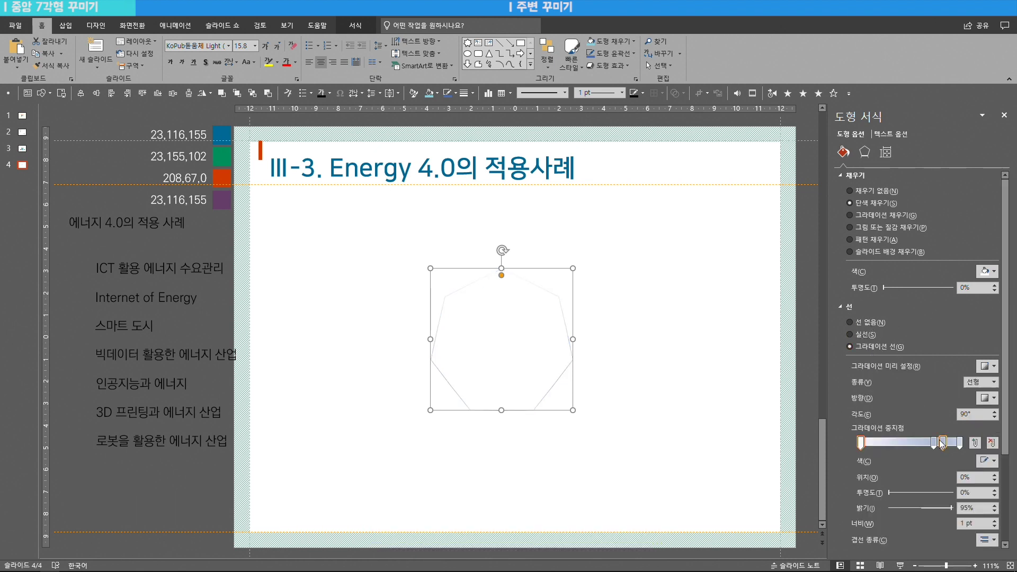
click(933, 445)
key(Delete)
click(943, 445)
key(Delete)
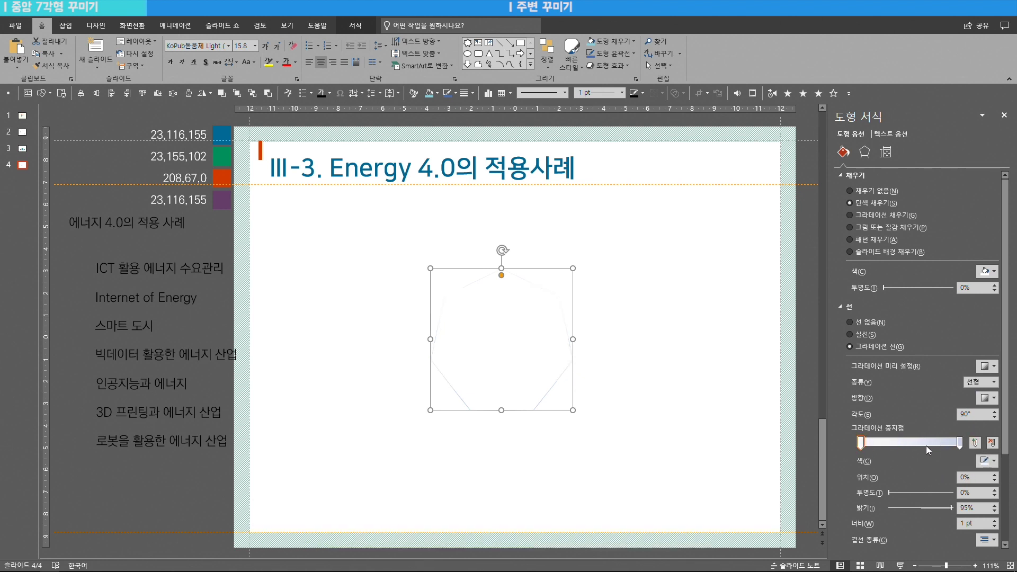
Colour the outline's first gradient stop with the blue 23,116,155 swatch and its last stop with the green 23,155,102 swatch
click(986, 462)
click(951, 447)
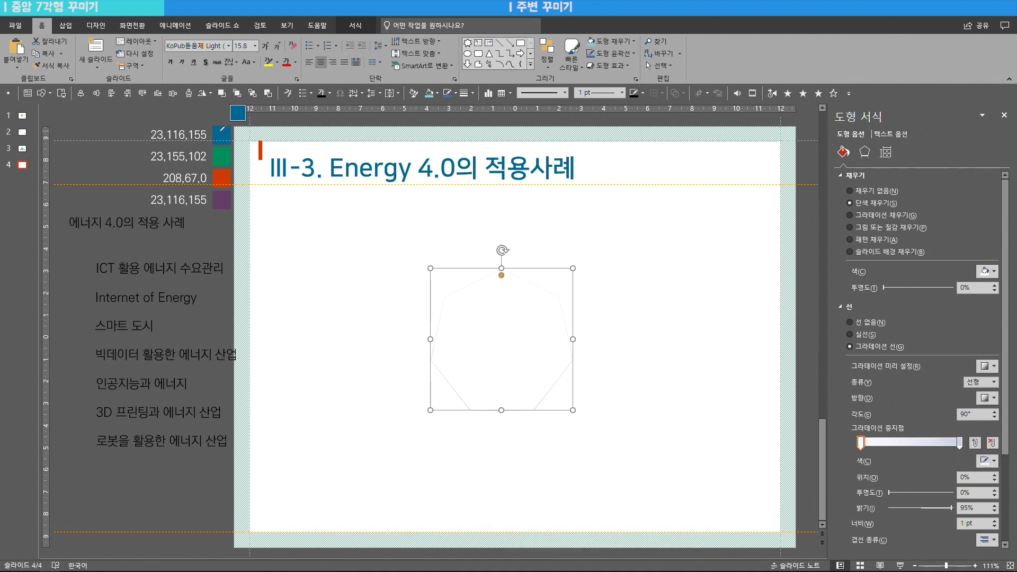
click(222, 135)
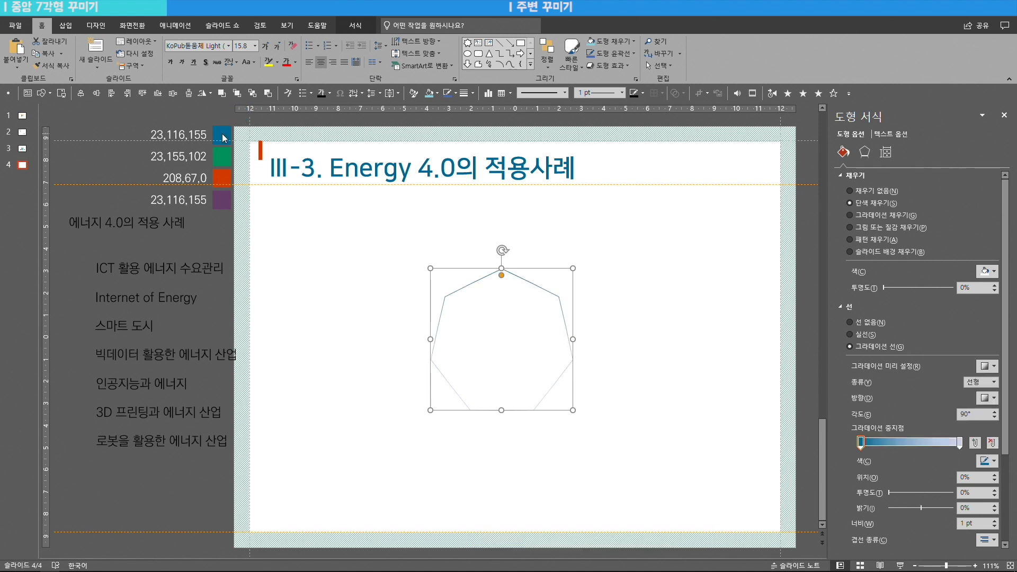
click(959, 443)
click(987, 461)
click(965, 448)
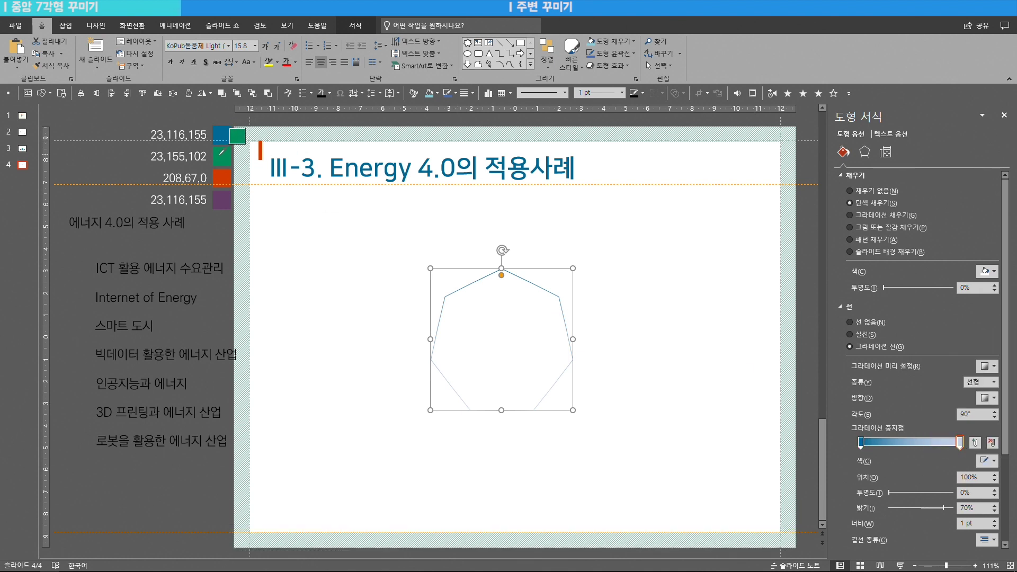
click(222, 156)
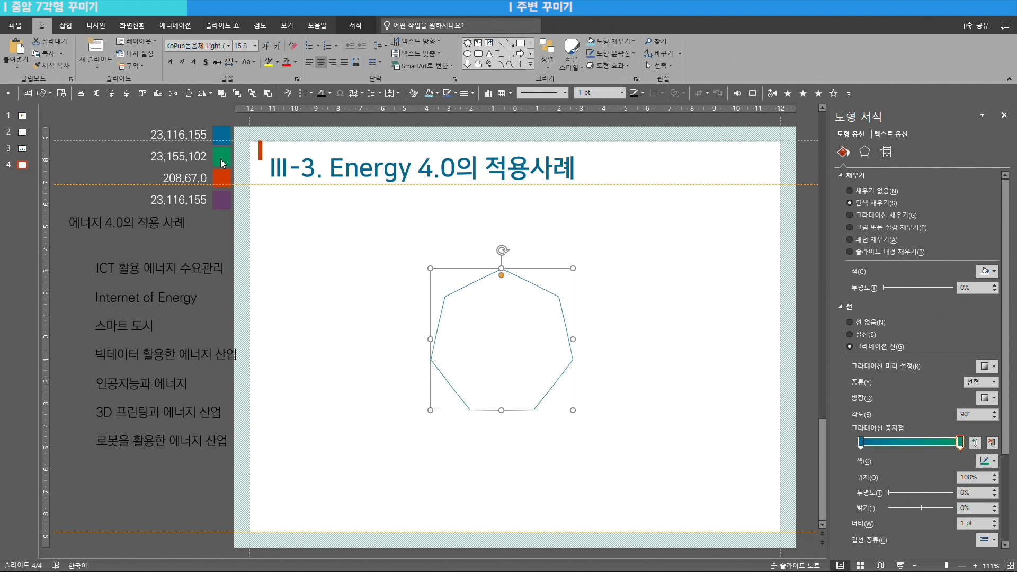
Set the heptagon's outline width to 4 pt
text(3)
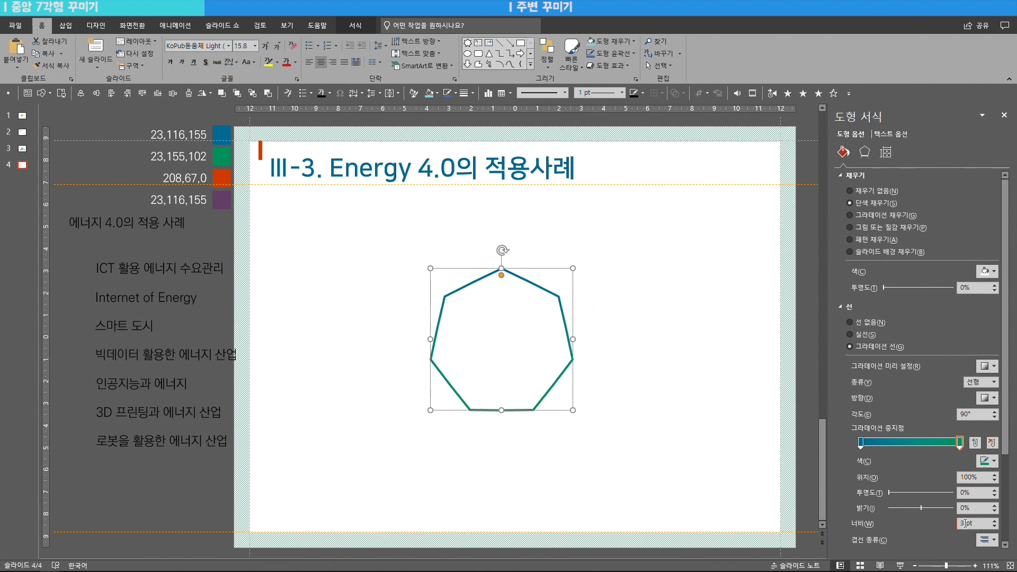
text(4)
key(Return)
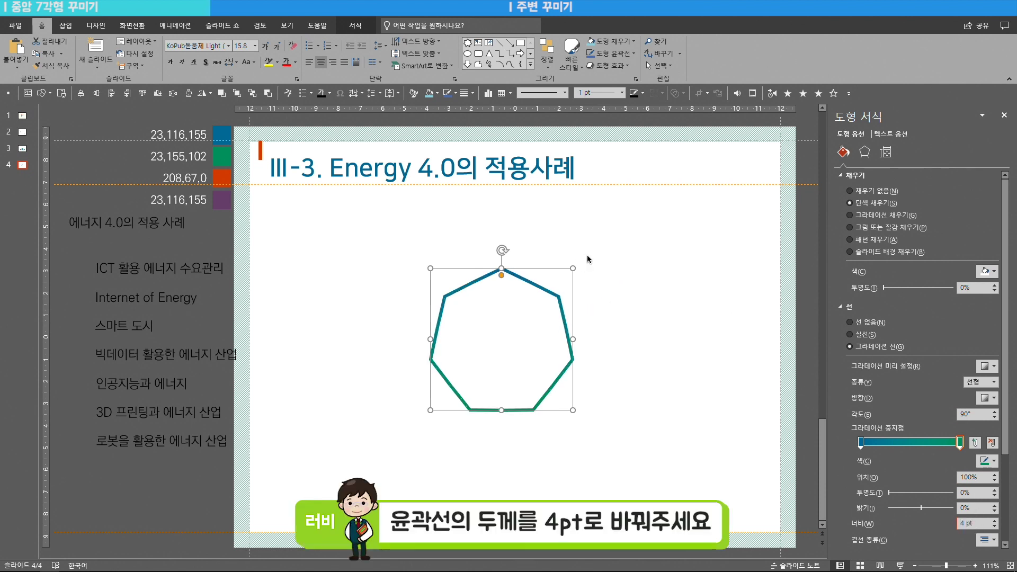
Place the text "에너지 4.0의 적용 사례" on two lines at 20 pt, centred in the lower part of the heptagon
key(Tab)
drag(161, 213, 501, 427)
click(547, 60)
click(581, 198)
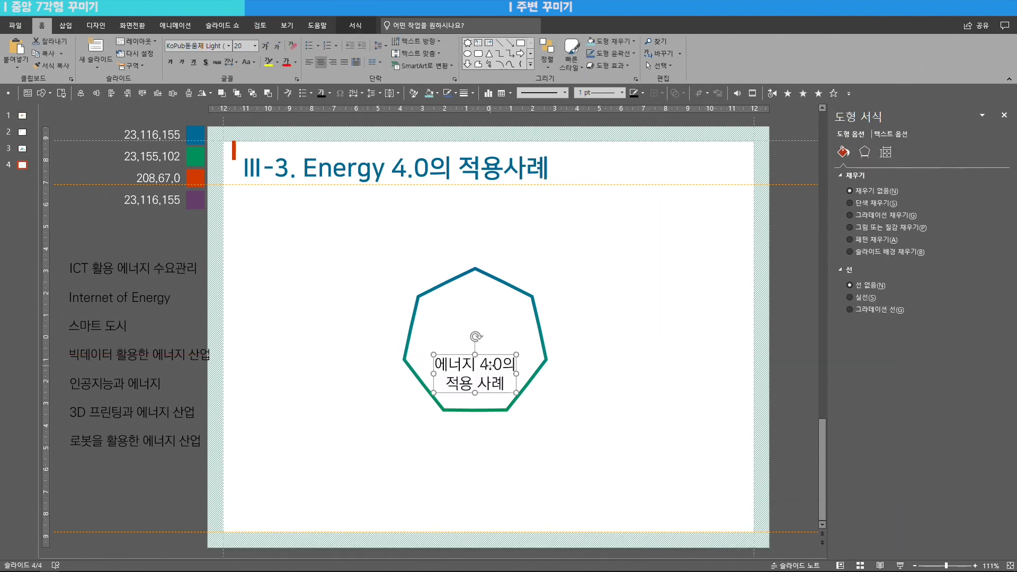
click(454, 295)
drag(432, 268, 500, 333)
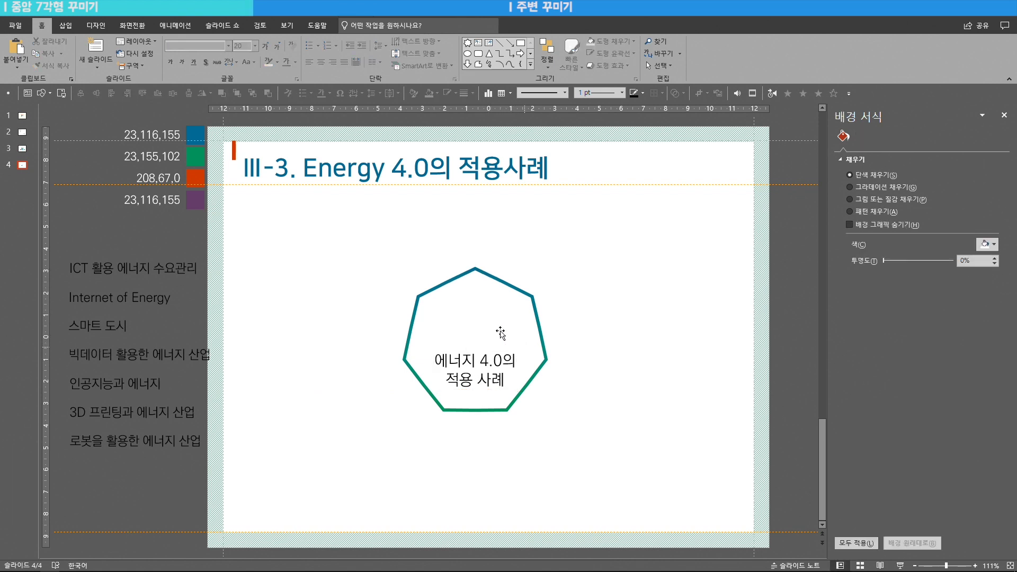
click(483, 362)
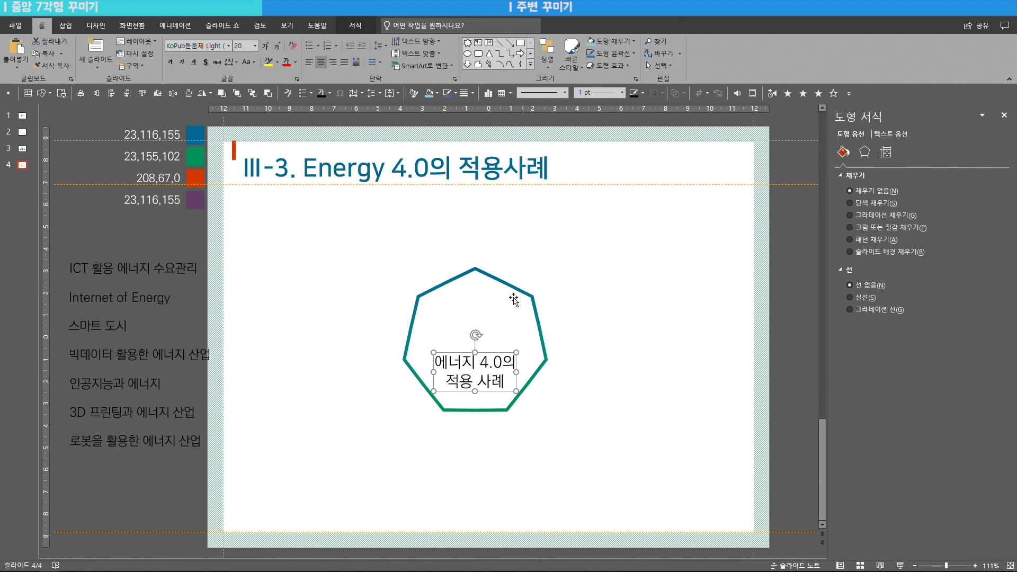
Change the font of the text inside the heptagon to KoPub돋움체 Bold
drag(245, 244, 57, 480)
drag(360, 339, 577, 420)
click(229, 46)
click(331, 128)
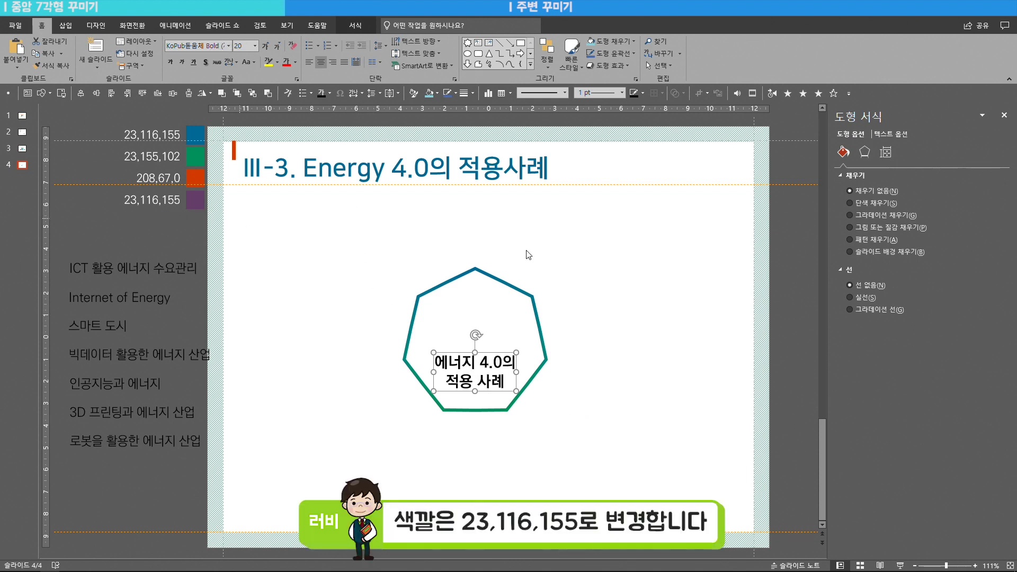
Colour the text inside the heptagon with the purple sampled from the fourth colour swatch beside the slide
click(893, 134)
click(988, 259)
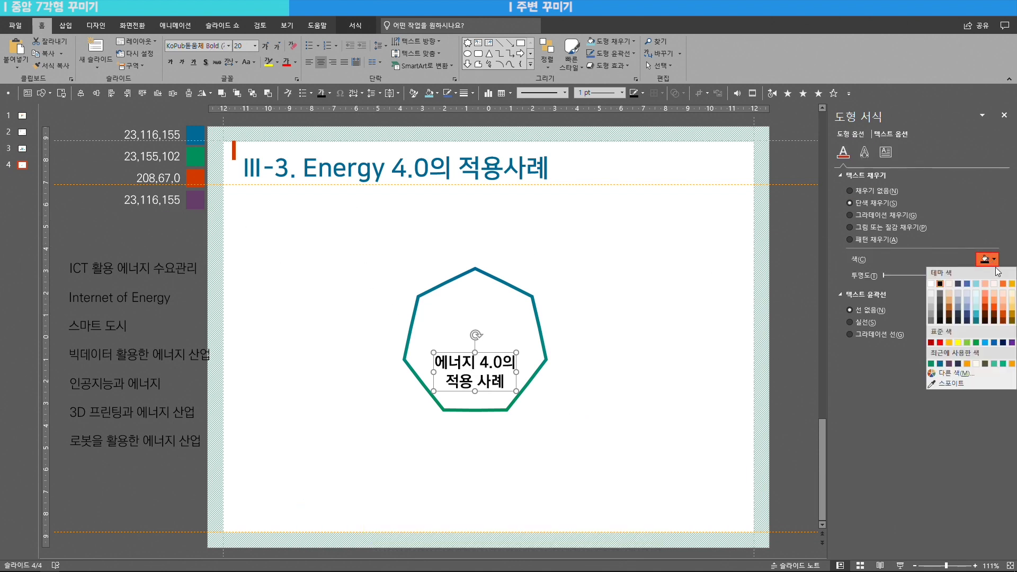
click(960, 384)
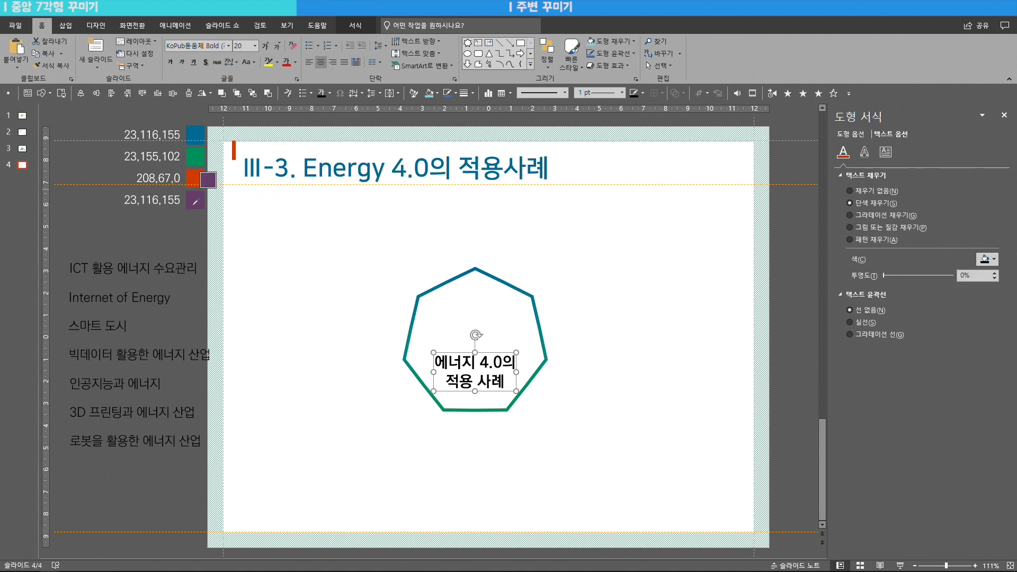
click(195, 200)
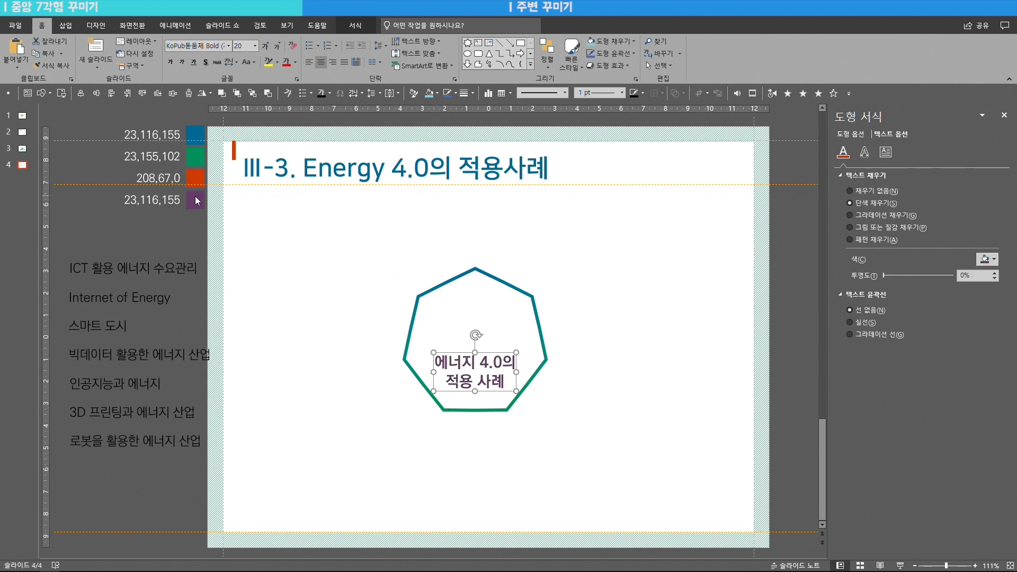
click(454, 275)
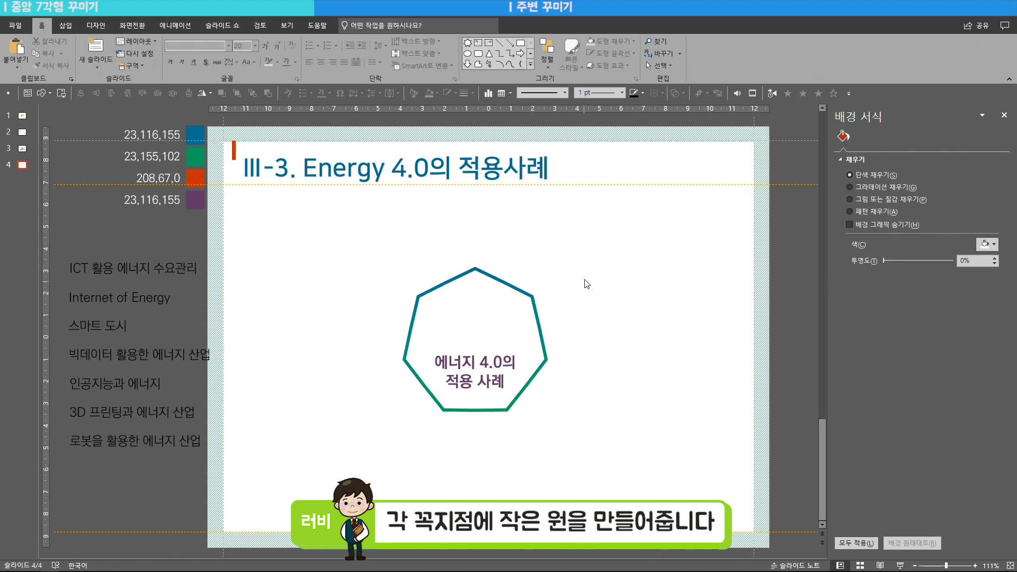
Draw a small circle about 0.53 cm in diameter on the heptagon's top vertex
click(65, 26)
click(181, 53)
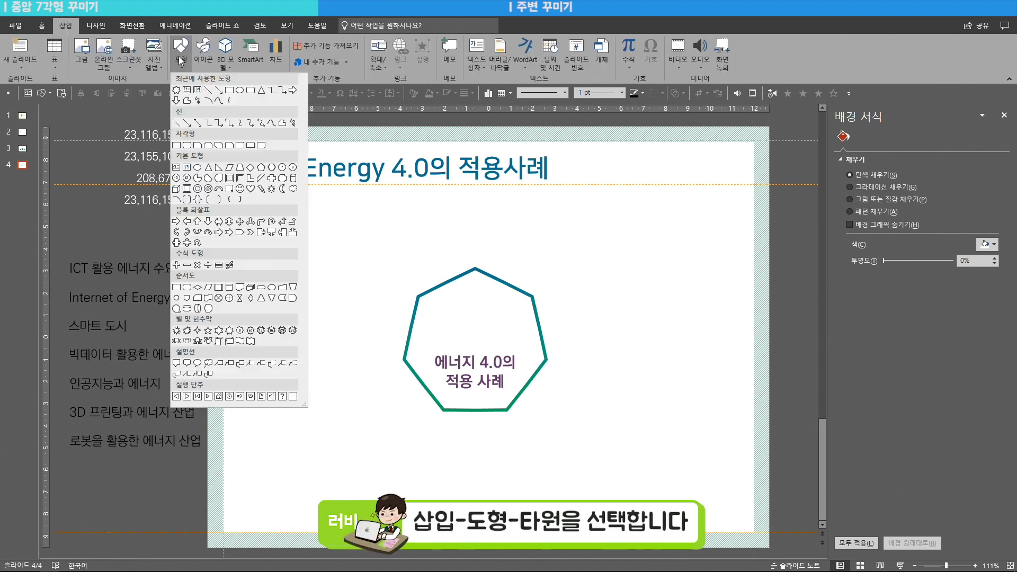
click(200, 167)
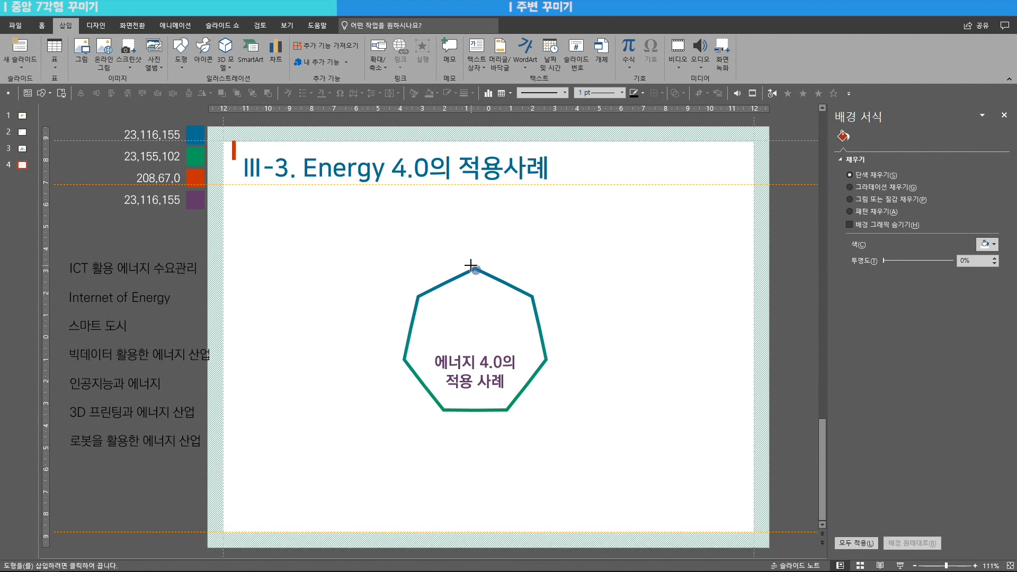
click(469, 265)
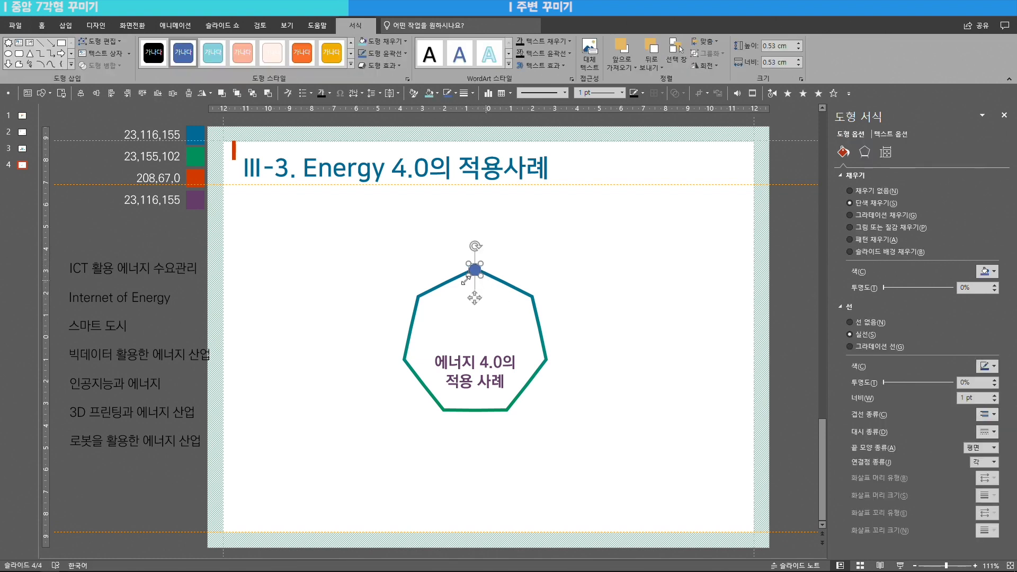
Fill the small circle on the top vertex with white and give it a solid 2 pt outline in the heptagon's blue
click(988, 271)
click(933, 297)
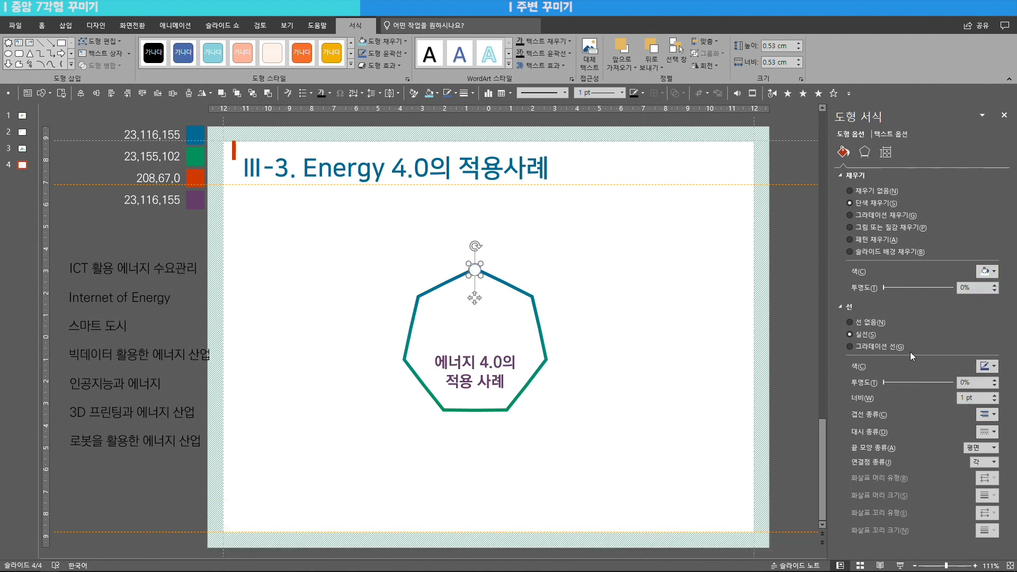
click(985, 366)
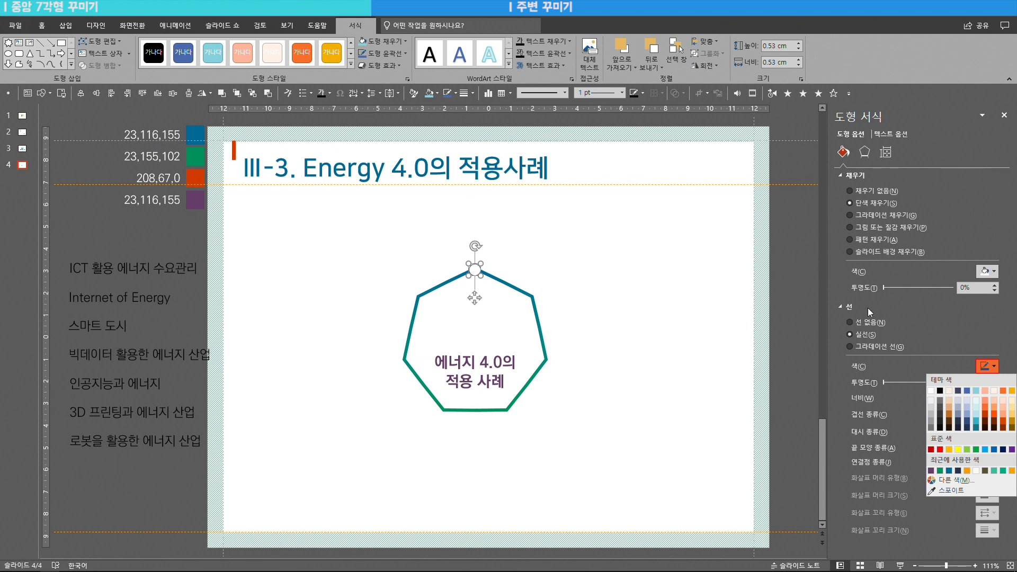
key(Escape)
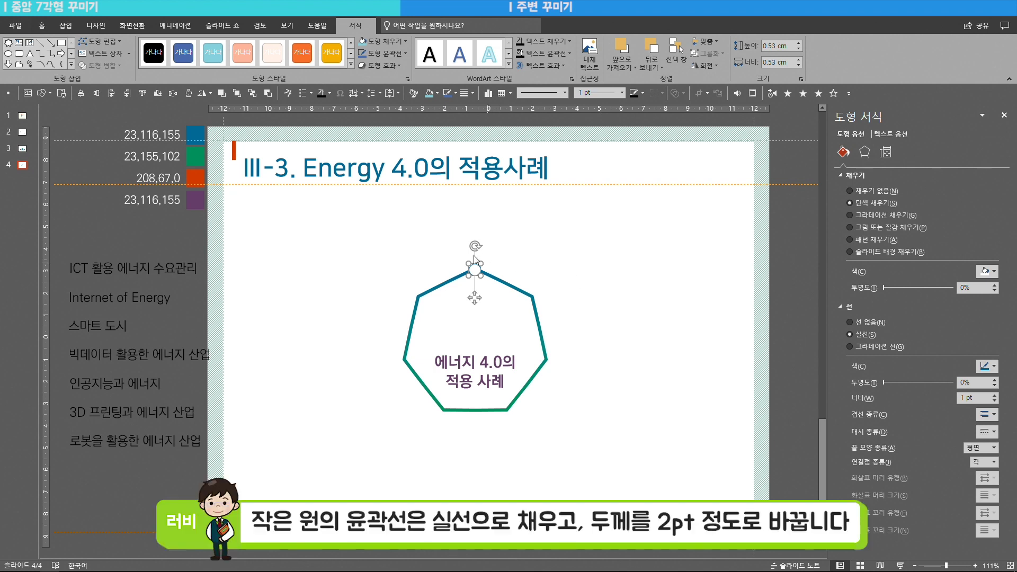
click(457, 255)
click(474, 269)
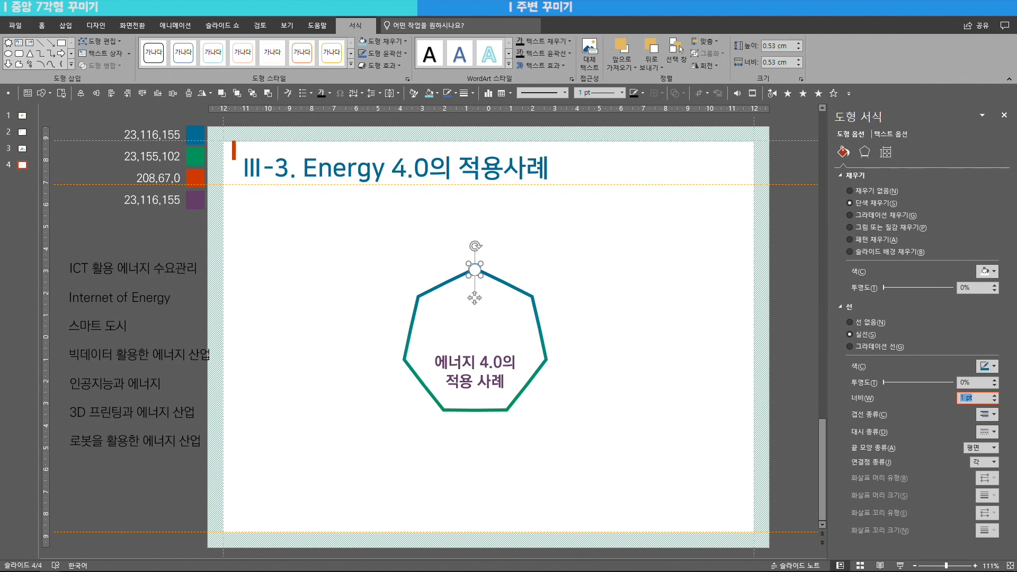
text(2 pt)
Lock the small circle's aspect ratio, set its size to 0.4 cm and recentre it on the heptagon's top vertex
click(886, 152)
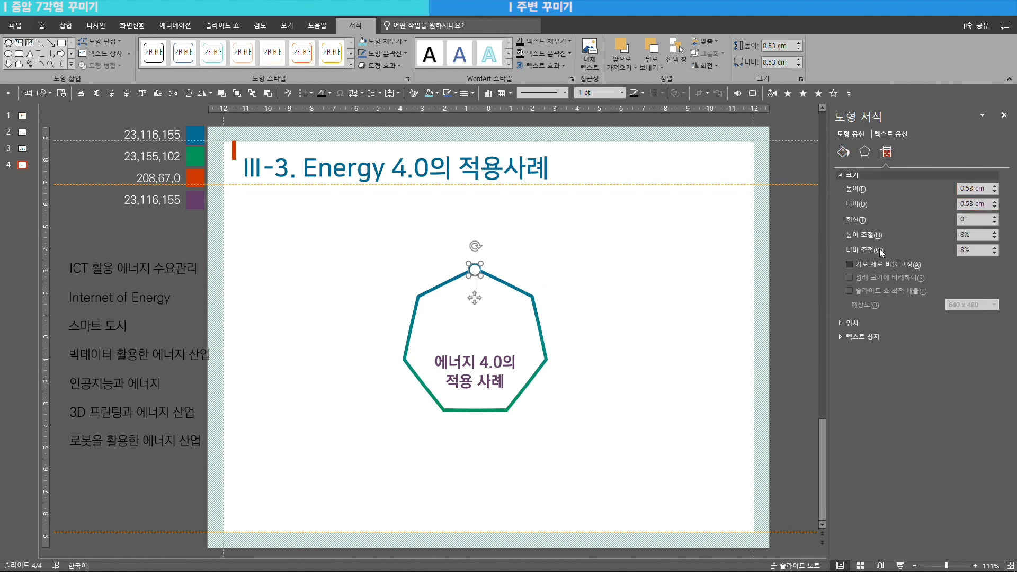
click(850, 264)
triple_click(973, 189)
text(0.4)
key(Return)
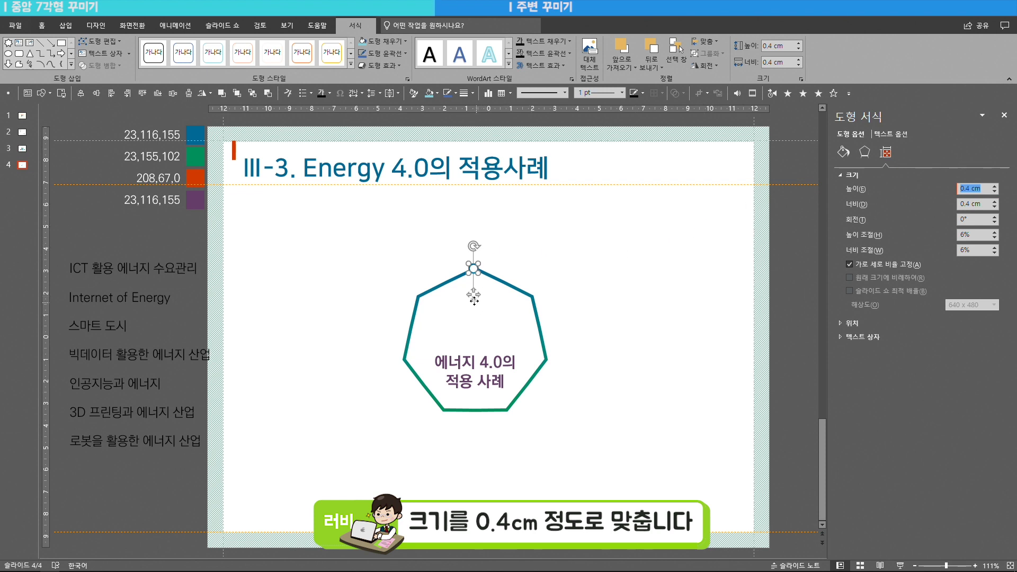
drag(474, 300, 476, 301)
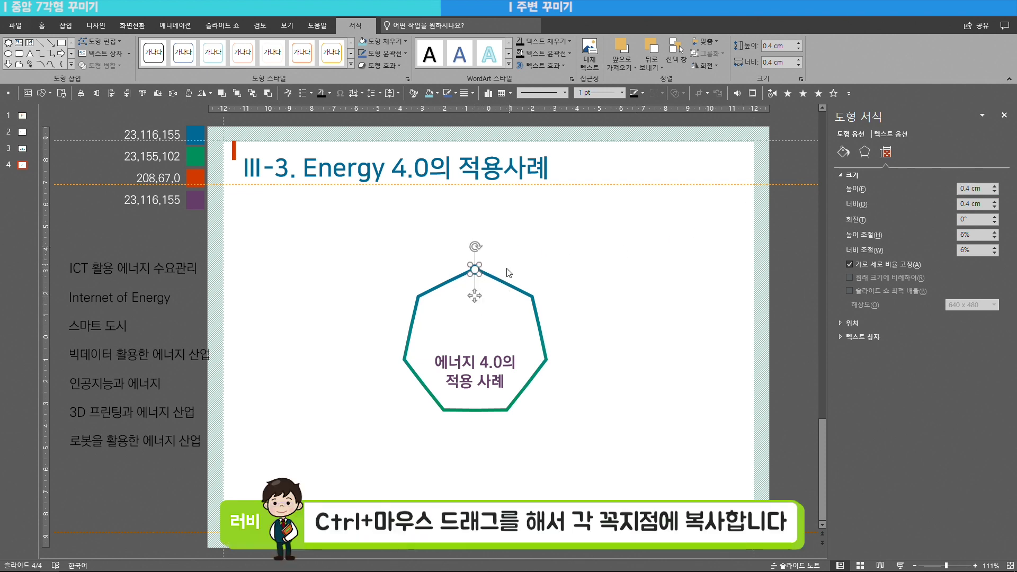
Copy the small white circle onto the other six vertices of the heptagon
drag(474, 297, 408, 374)
click(563, 299)
click(533, 298)
drag(532, 297, 419, 298)
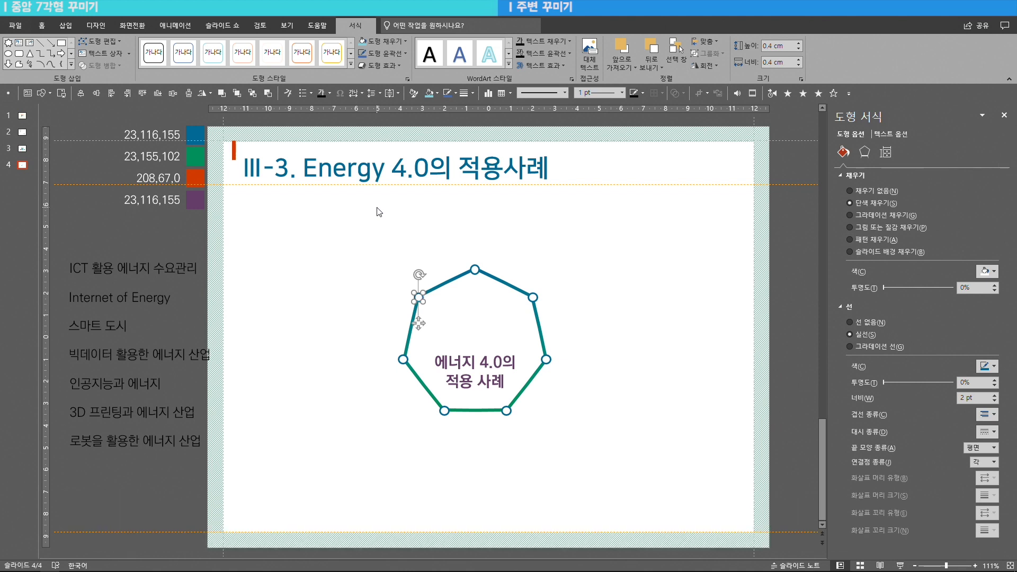
click(364, 343)
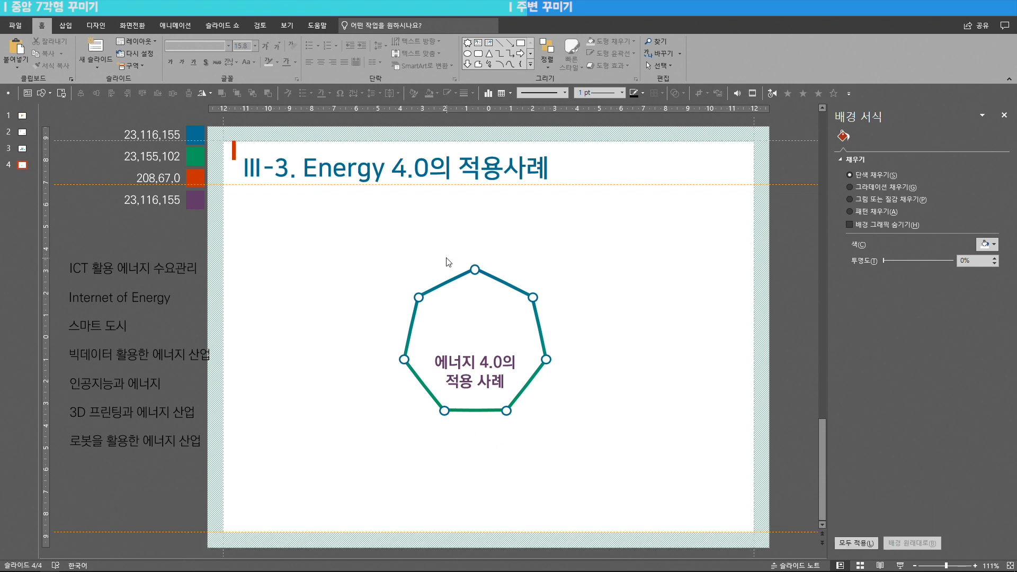
Draw a larger circle about 1.89 cm in diameter over the heptagon's top vertex
click(66, 25)
click(180, 52)
click(271, 168)
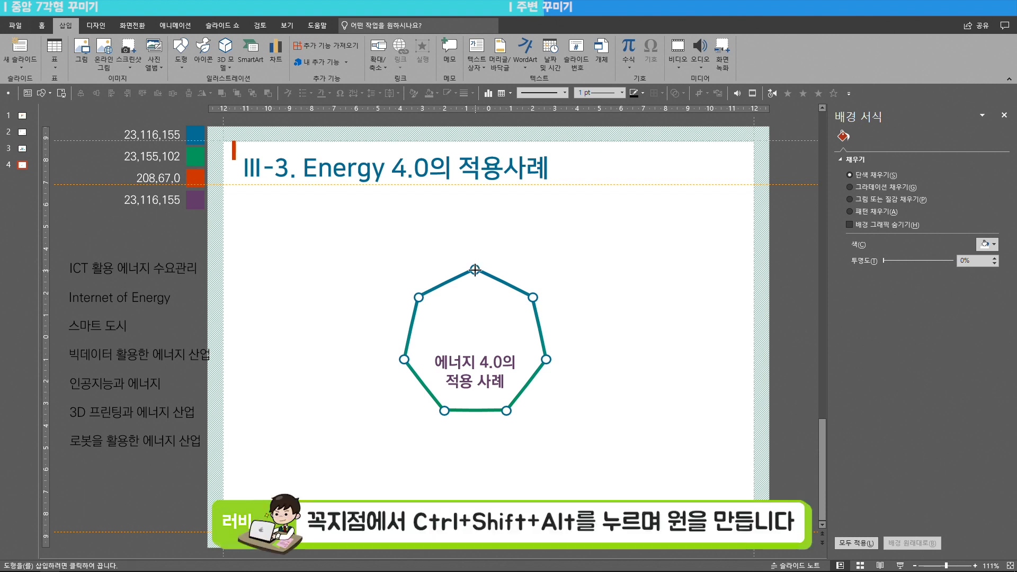
mouse_move(473, 267)
mouse_down()
mouse_move(439, 233)
mouse_move(473, 252)
mouse_up()
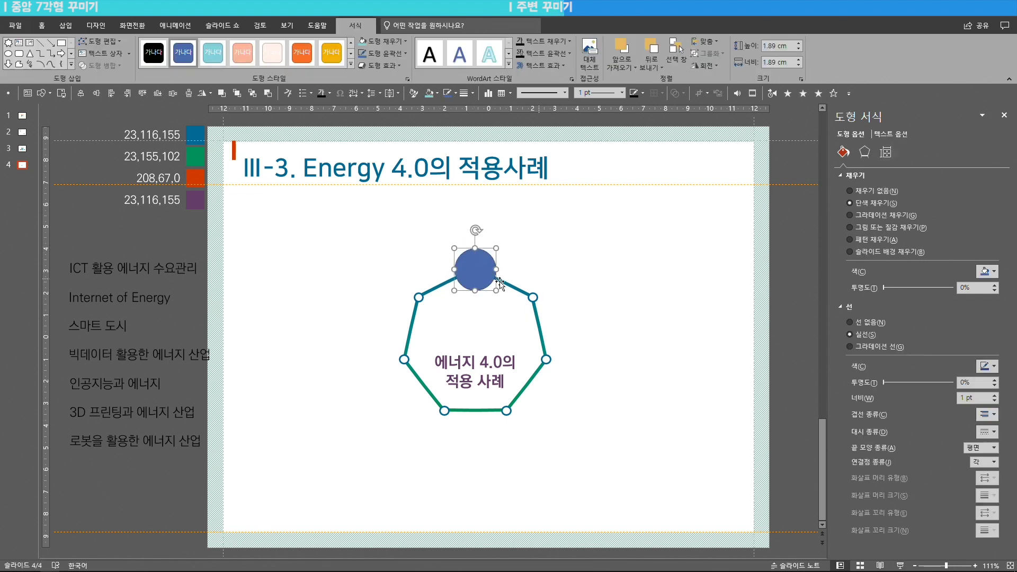
Colour the large circle's fill and outline with the 23,116,155 blue sampled from the first swatch beside the slide
click(983, 273)
click(963, 395)
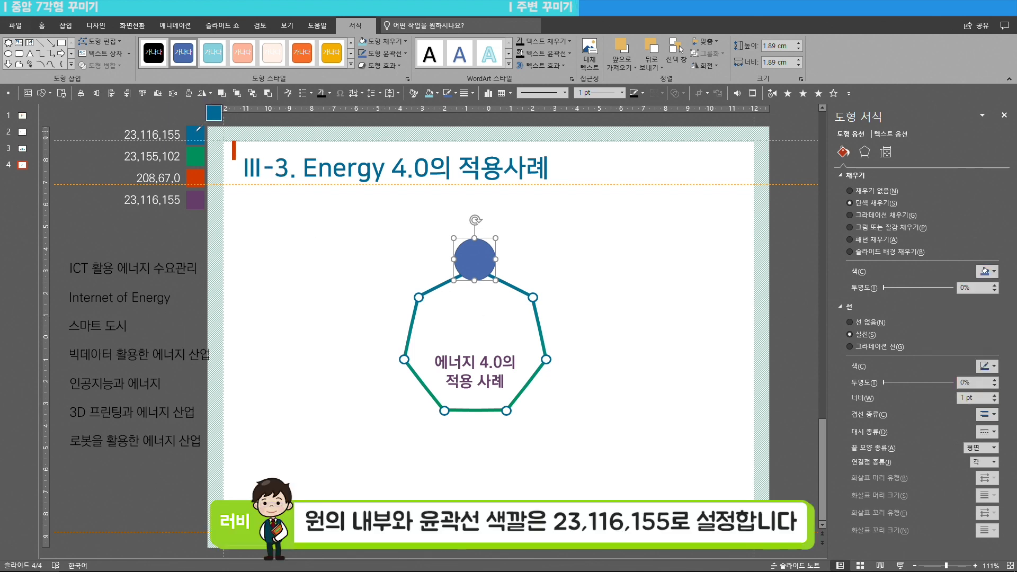
click(195, 132)
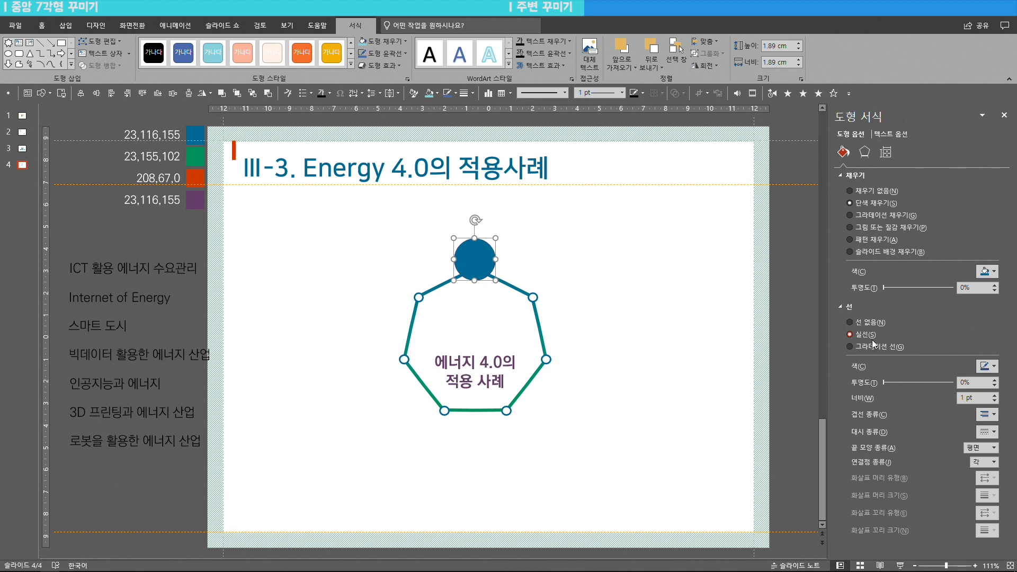
click(986, 366)
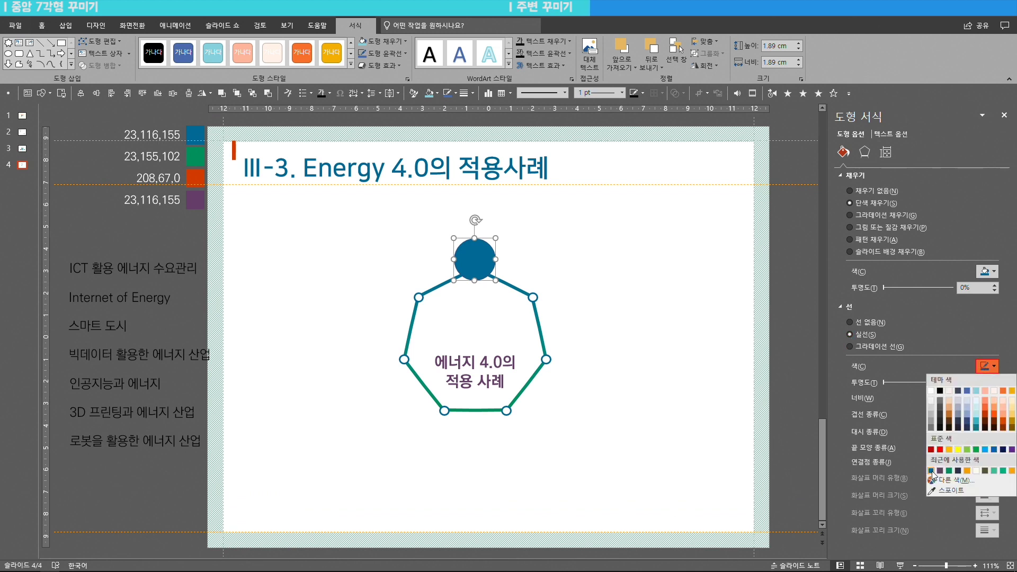
click(932, 471)
Set the large circle's outline to 10 pt wide with 80% transparency
click(986, 397)
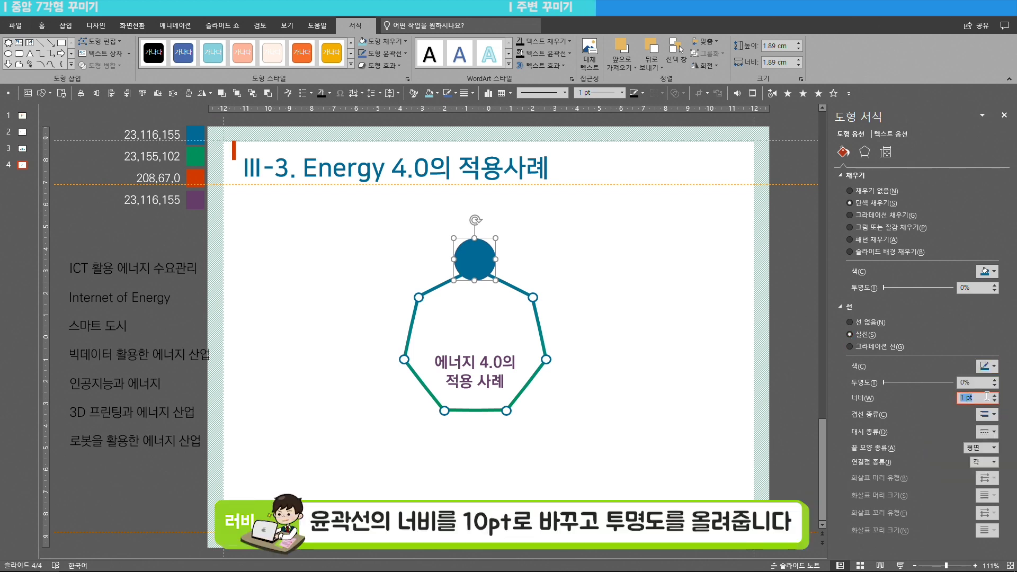
text(10)
drag(884, 383, 936, 384)
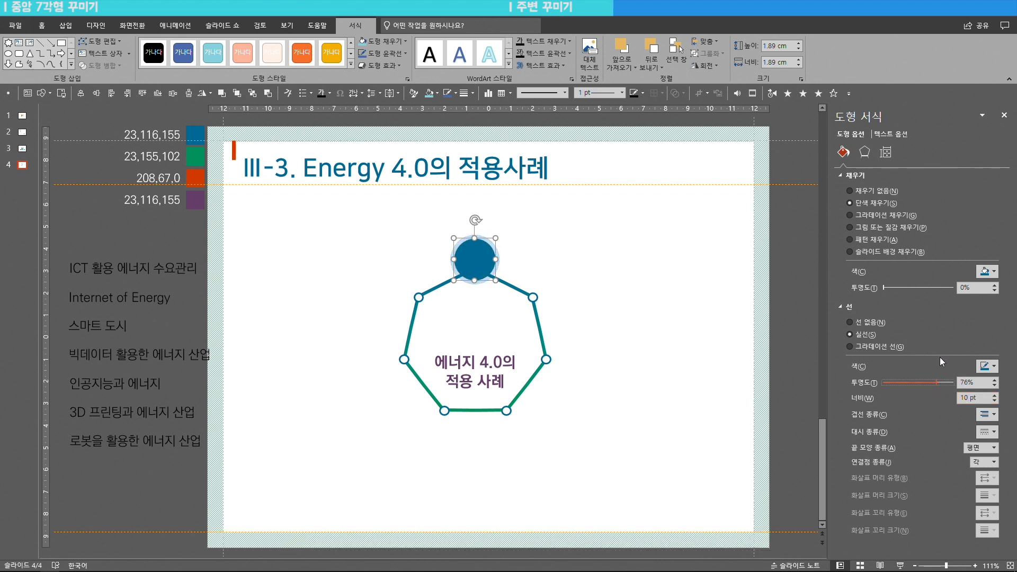
click(977, 382)
text(80)
key(Return)
Copy the large blue circle onto each of the other six heptagon vertices
drag(480, 257, 449, 414)
drag(531, 367, 393, 365)
drag(532, 297, 418, 297)
Select all seven large blue circles and send them to the back, behind the heptagon and the small circles
shift+click(475, 270)
shift+click(531, 296)
shift+click(541, 357)
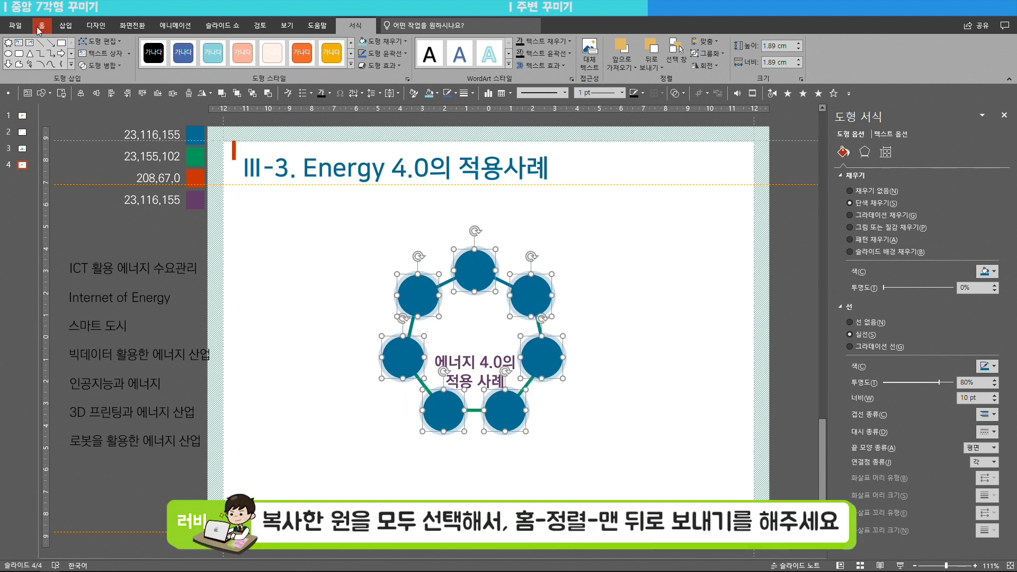
shift+click(505, 411)
shift+click(444, 411)
shift+click(402, 357)
click(41, 25)
click(547, 53)
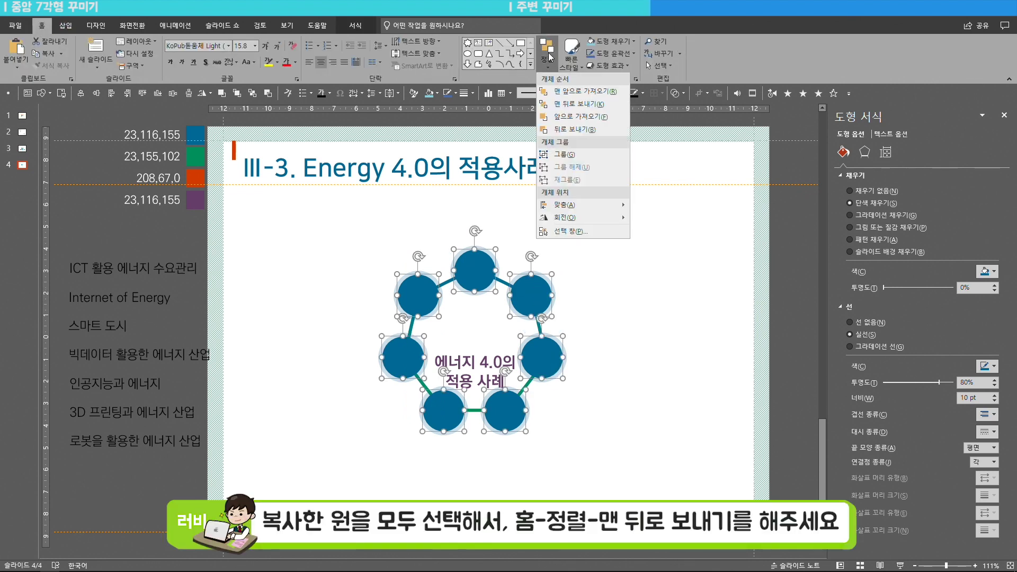
click(586, 105)
click(606, 284)
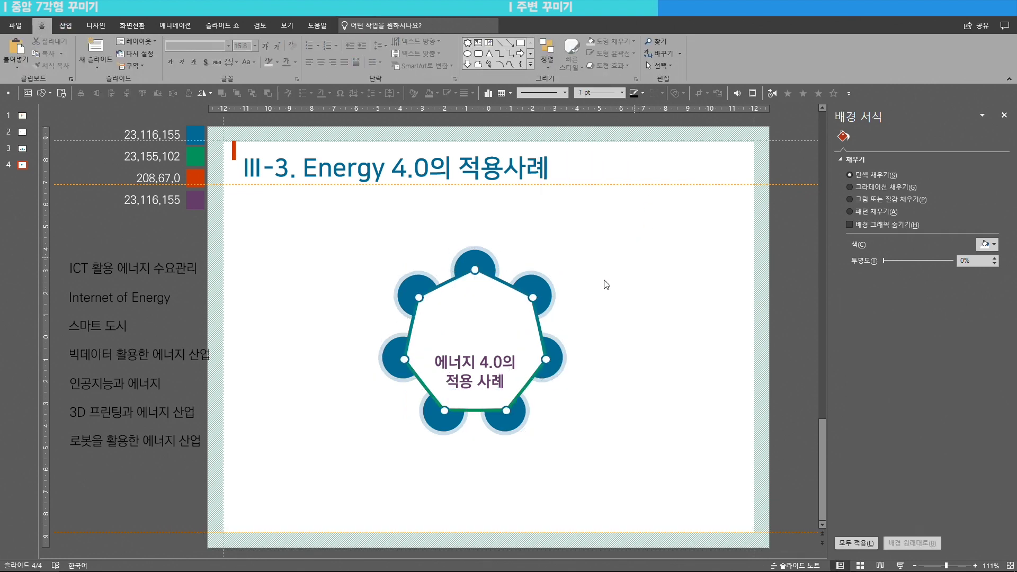
Move the top, upper-right and upper-left large circles slightly outward from the heptagon
click(480, 260)
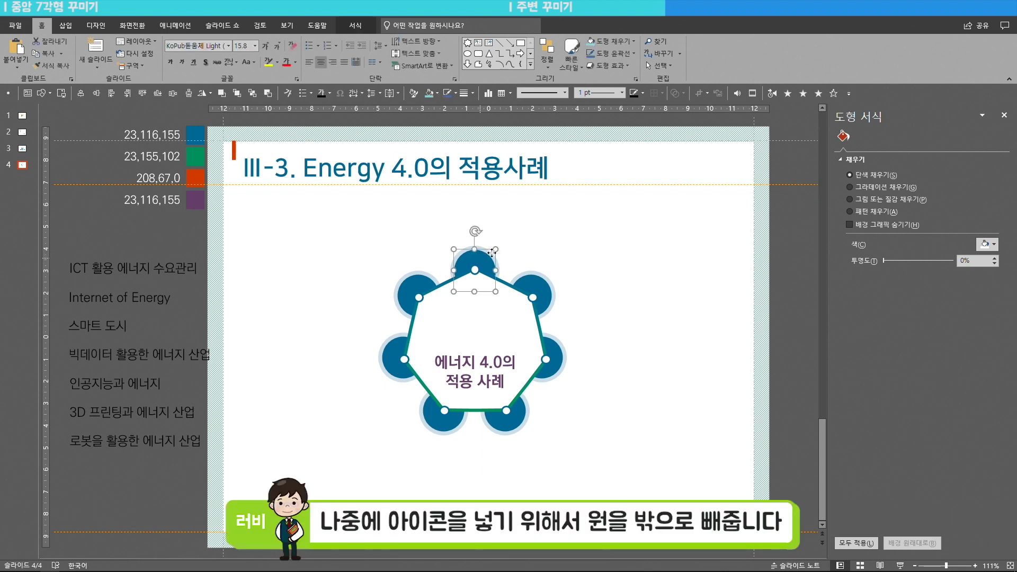
drag(487, 264, 488, 255)
drag(547, 302, 554, 299)
click(417, 291)
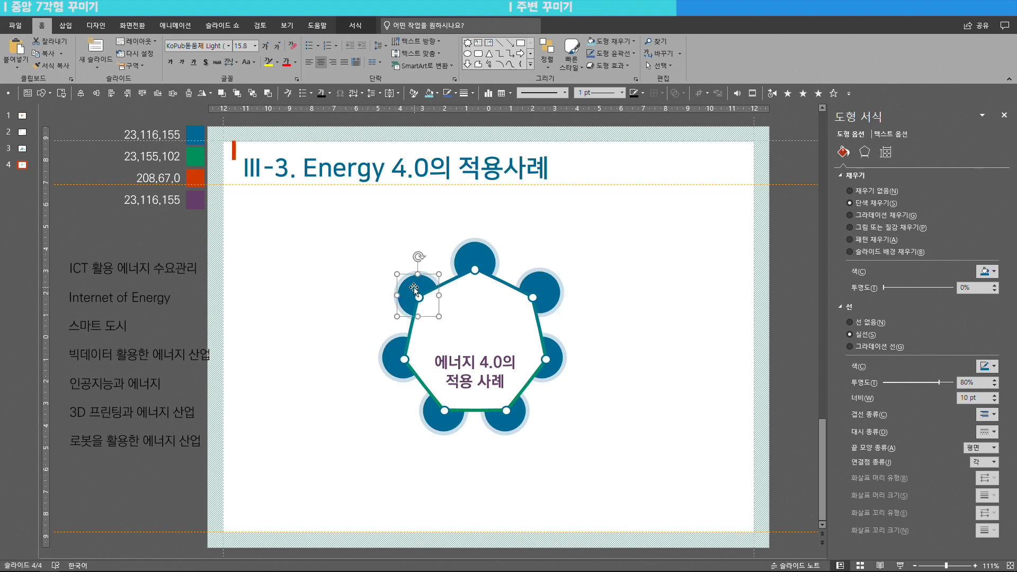
drag(417, 292, 409, 286)
key(Escape)
Move the large circles at the left and right vertices outward from the heptagon and align their bottoms
drag(397, 358, 388, 363)
shift+click(553, 358)
click(547, 53)
mouse_move(558, 204)
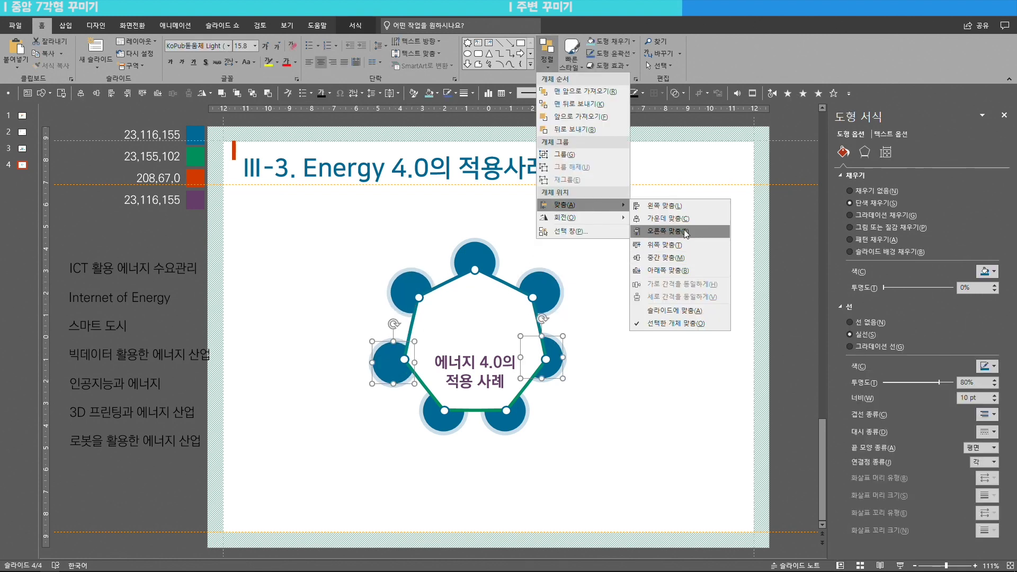
click(670, 272)
drag(551, 365, 567, 366)
Move the two large circles at the heptagon's bottom vertices slightly outward and down
drag(509, 421, 508, 428)
drag(439, 418, 432, 426)
drag(505, 421, 510, 422)
click(371, 267)
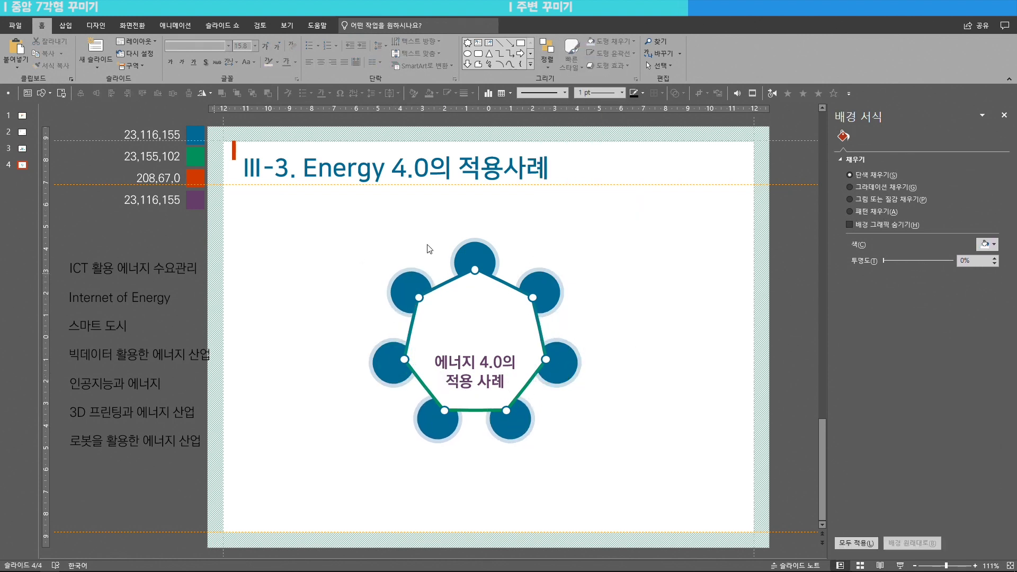
Place "ICT 활용 에너지 수요관리" above the top circle, and "Internet of Energy", "스마트 도시" and "빅데이터 활용한 에너지 산업" beside the right-hand circles, from top to bottom
click(161, 267)
drag(160, 268, 497, 225)
click(120, 297)
drag(119, 304, 632, 298)
click(120, 326)
drag(120, 332, 640, 372)
drag(212, 357, 682, 421)
Place "인공지능과 에너지", "3D 프린팅과 에너지 산업" and "로봇을 활용한 에너지 산업" beside the left-hand circles, from bottom to top
click(139, 378)
drag(138, 377, 384, 417)
drag(184, 415, 348, 365)
drag(134, 441, 304, 292)
click(528, 252)
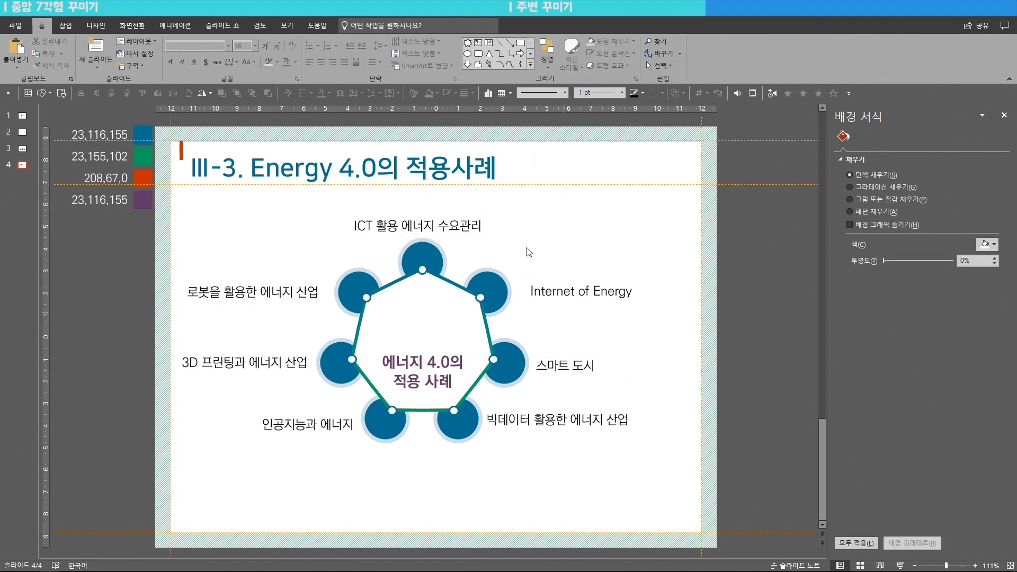